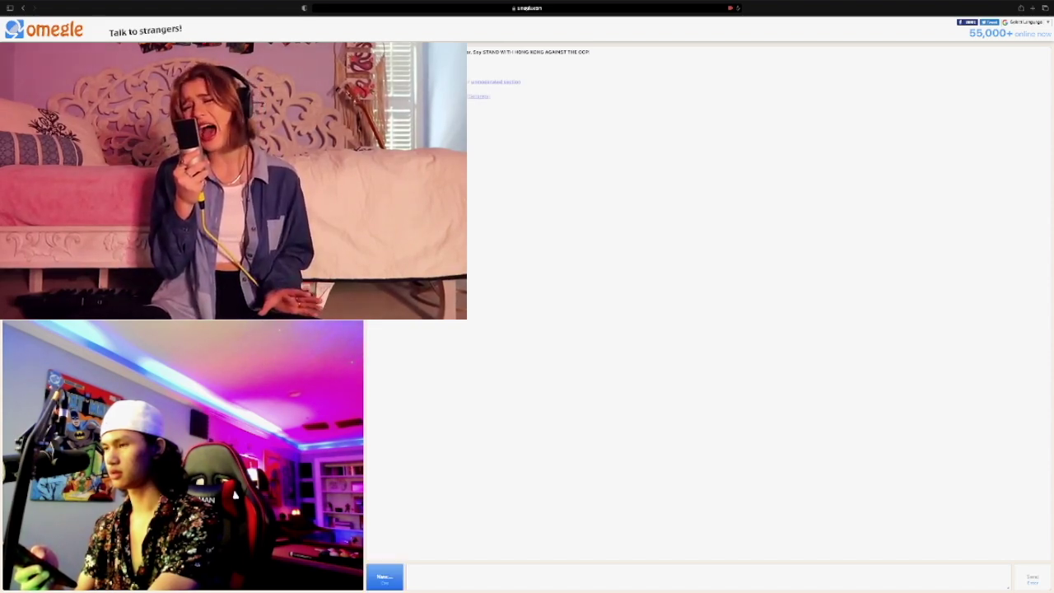
key(Escape)
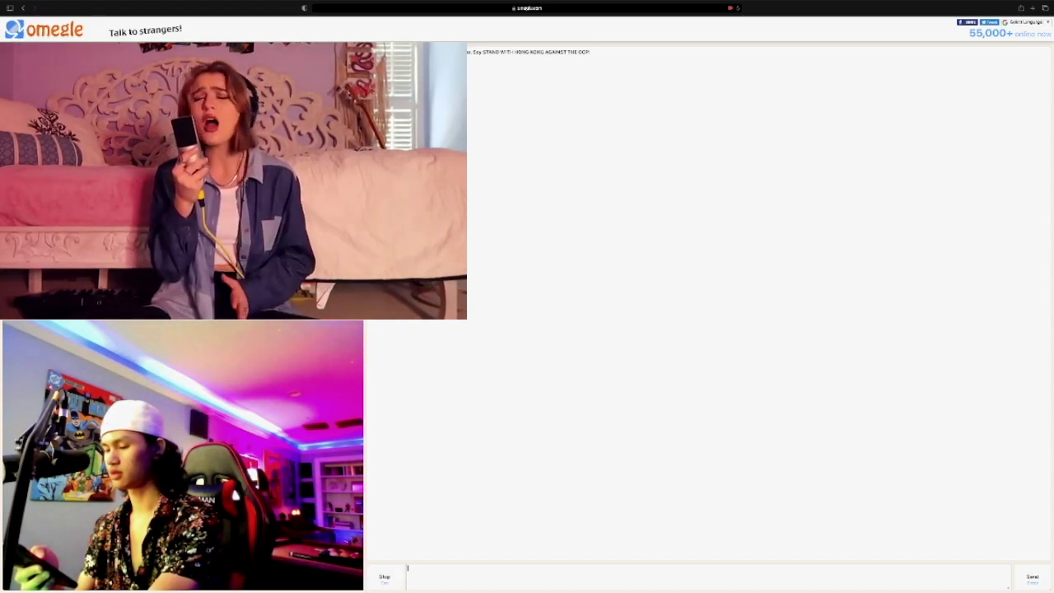